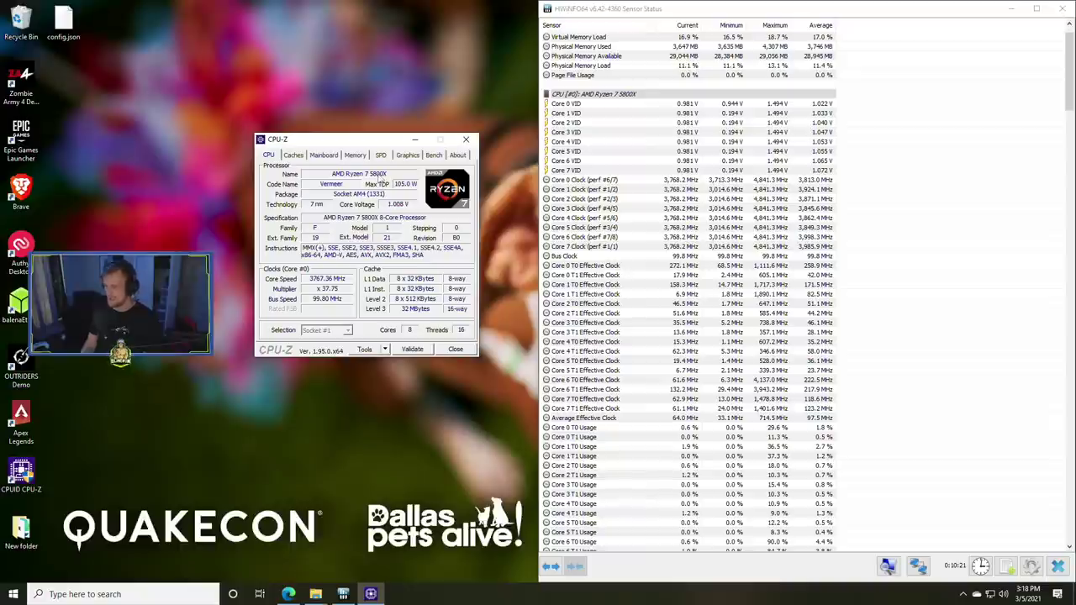
# View the memory timings and the graphics card details in CPU-Z
pyautogui.click(355, 156)
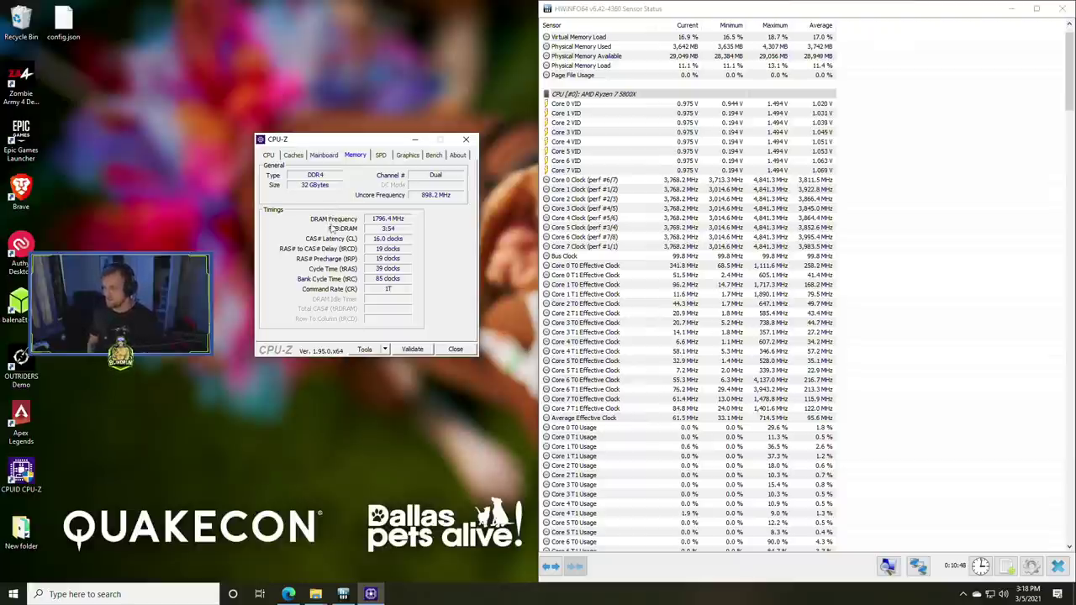
pyautogui.click(407, 157)
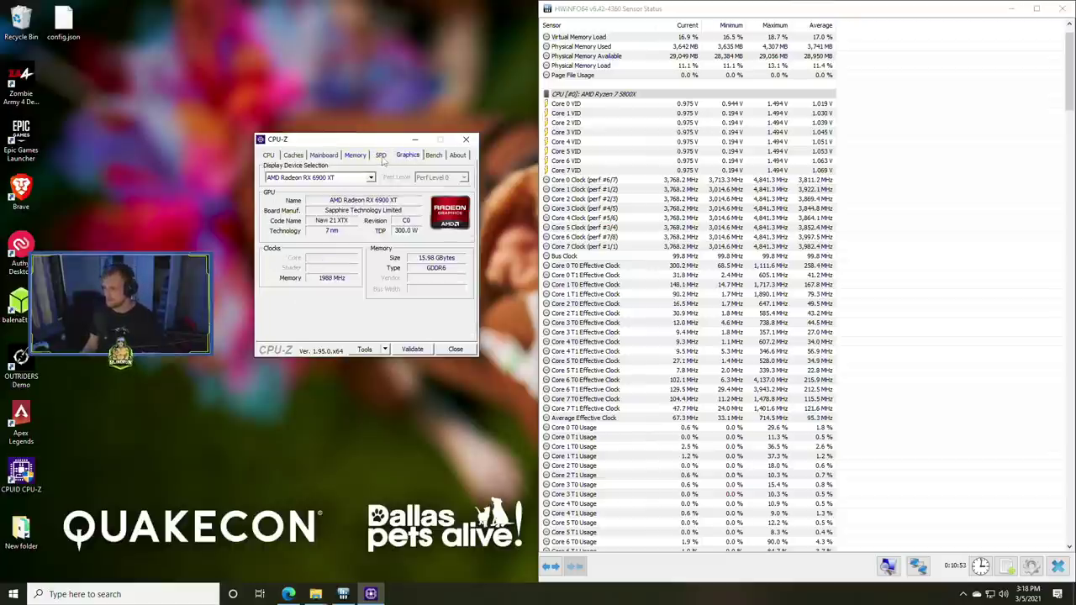
pyautogui.click(371, 177)
pyautogui.click(372, 179)
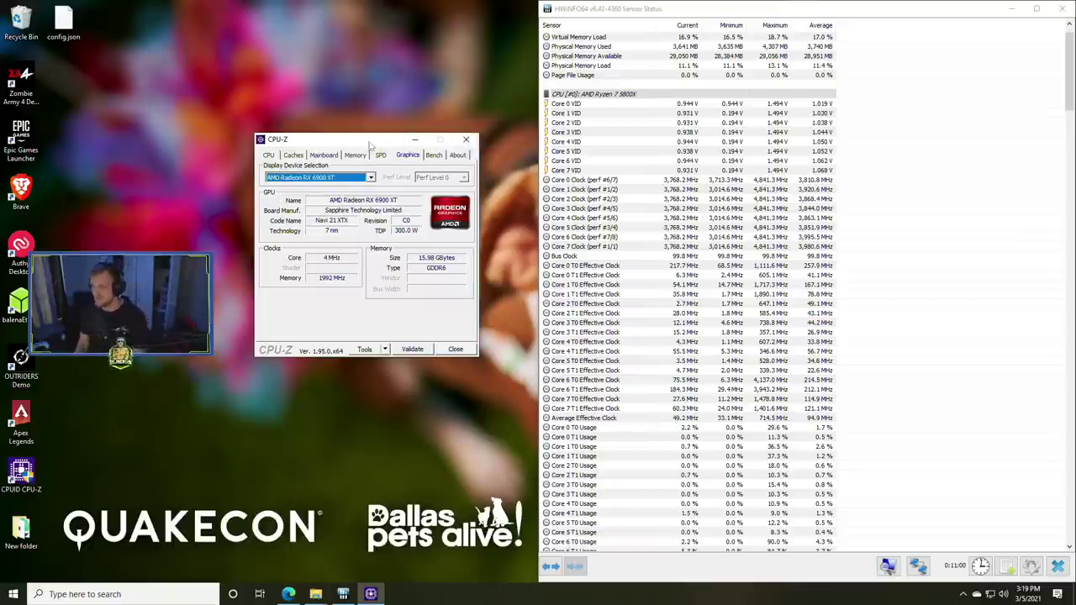
pyautogui.moveTo(395, 141); pyautogui.dragTo(363, 142)
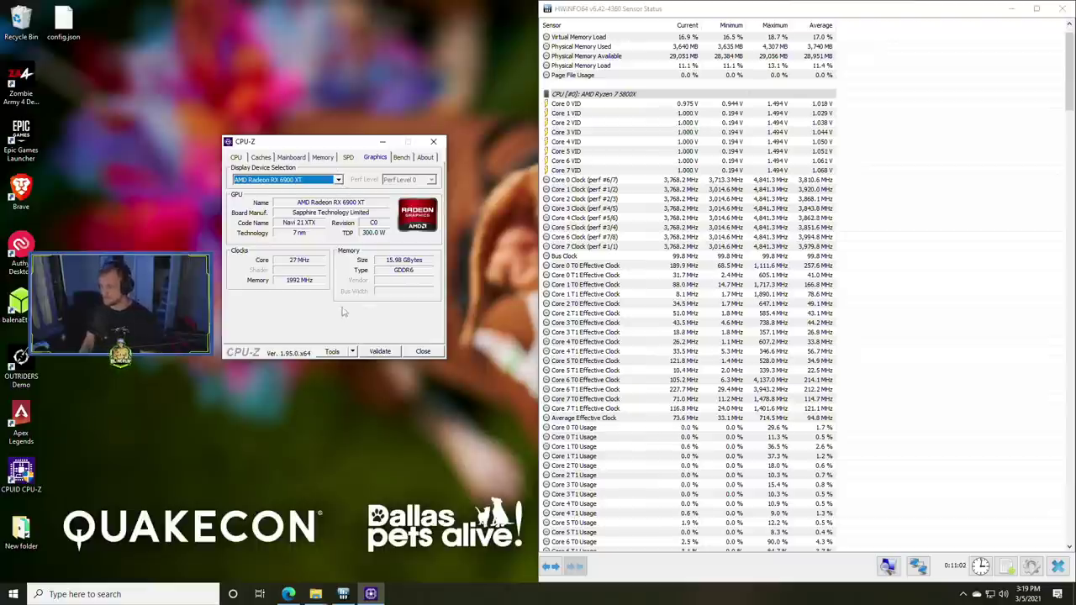
# Run the CPU-Z CPU benchmark with benchmark version 17.01.64
pyautogui.click(402, 158)
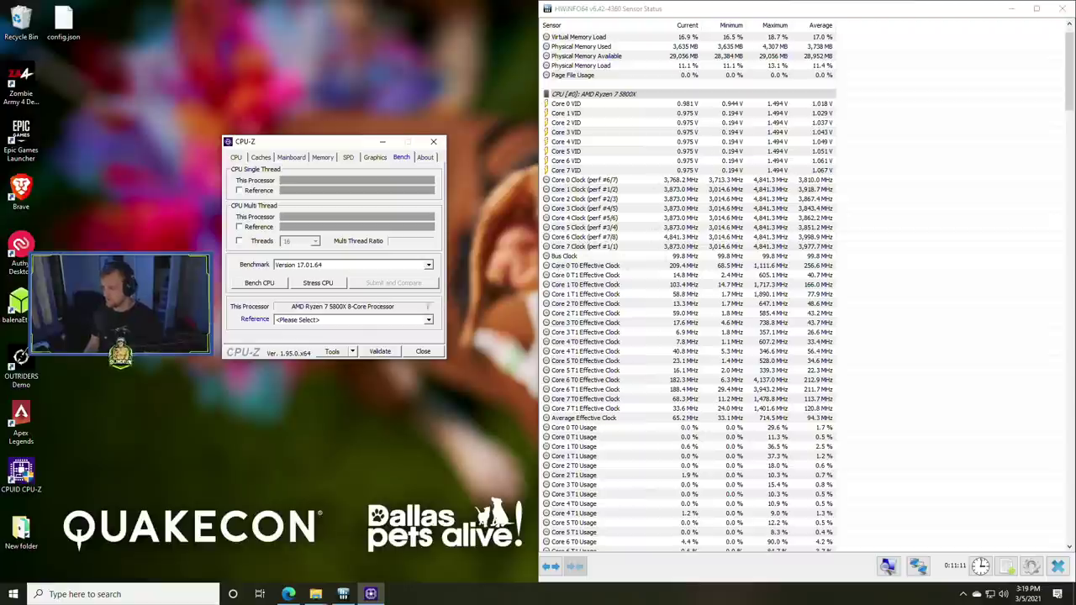
pyautogui.click(260, 283)
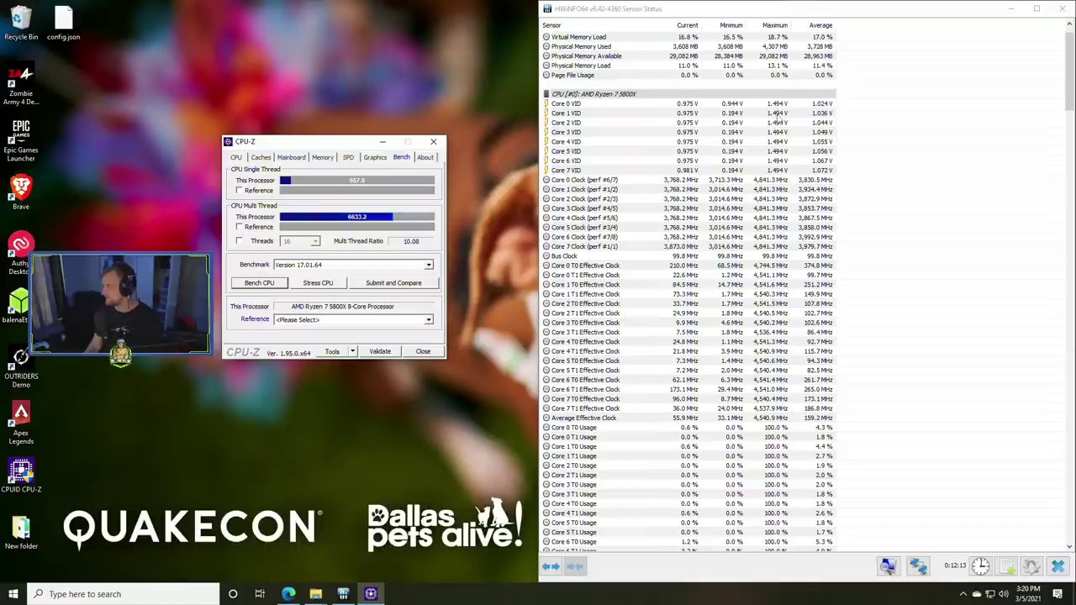
# Examine the maximum core clocks, CPU Die (average) and CPU CCD1 (Tdie) temperatures in the HWiNFO64 sensor list
pyautogui.scroll(-6, 780, 143)
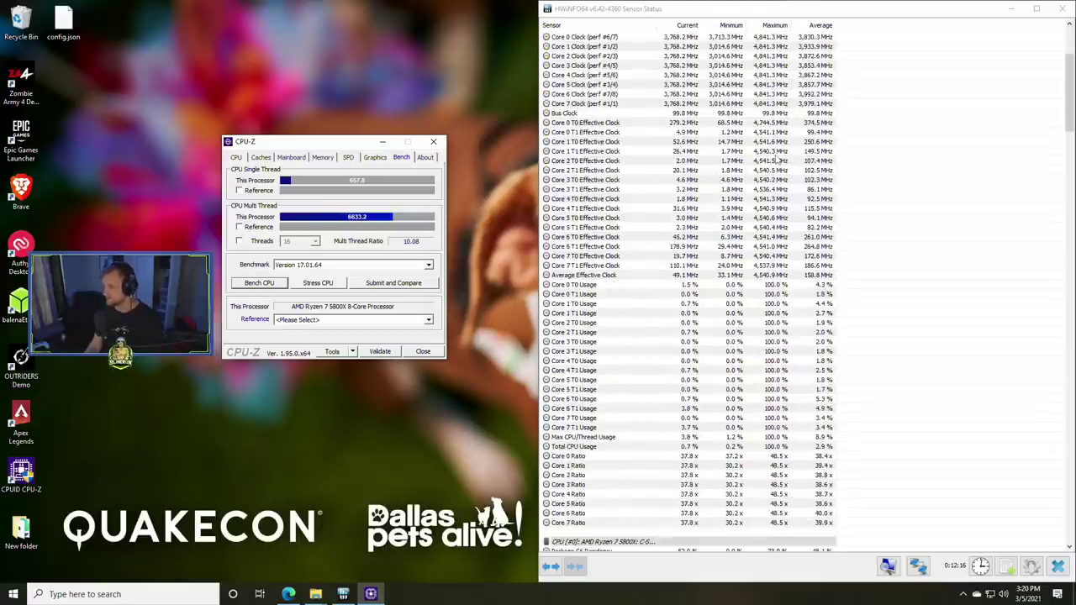
pyautogui.scroll(-3, 778, 160)
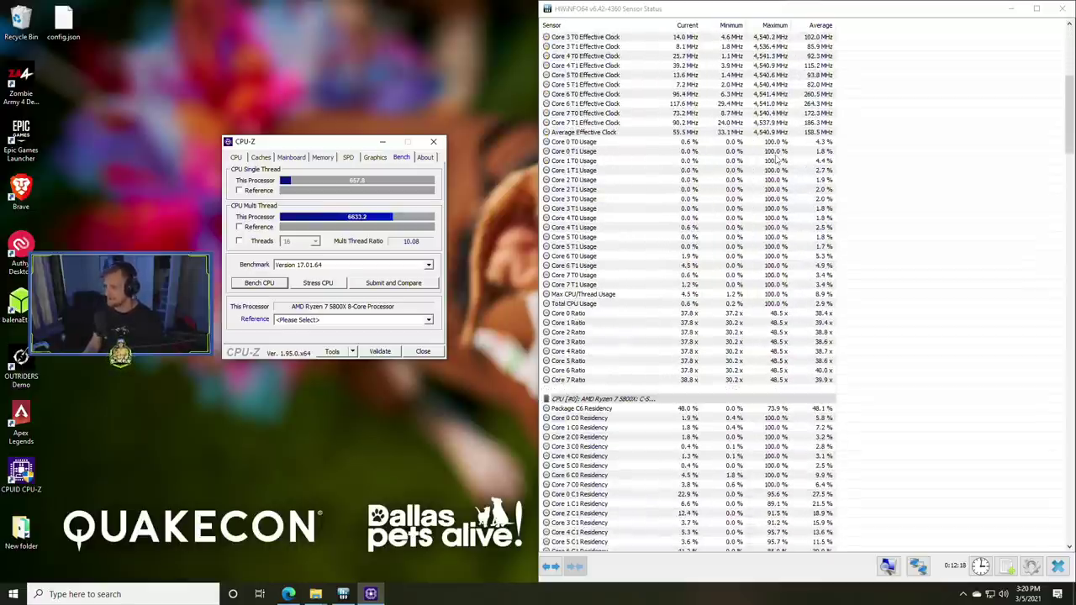
pyautogui.scroll(-15, 778, 160)
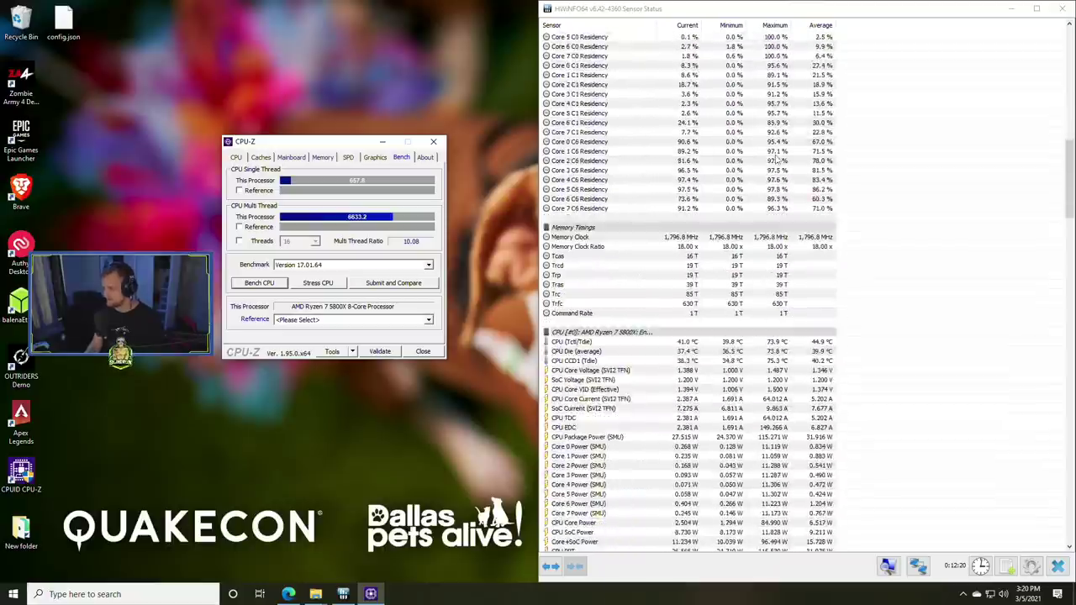
pyautogui.scroll(-6, 777, 158)
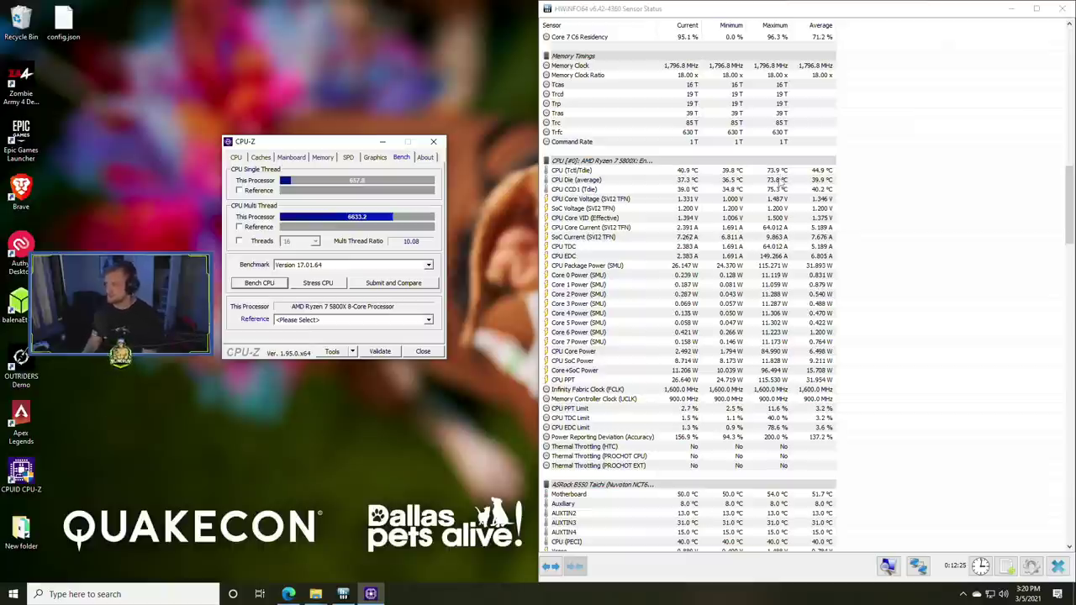
pyautogui.click(782, 180)
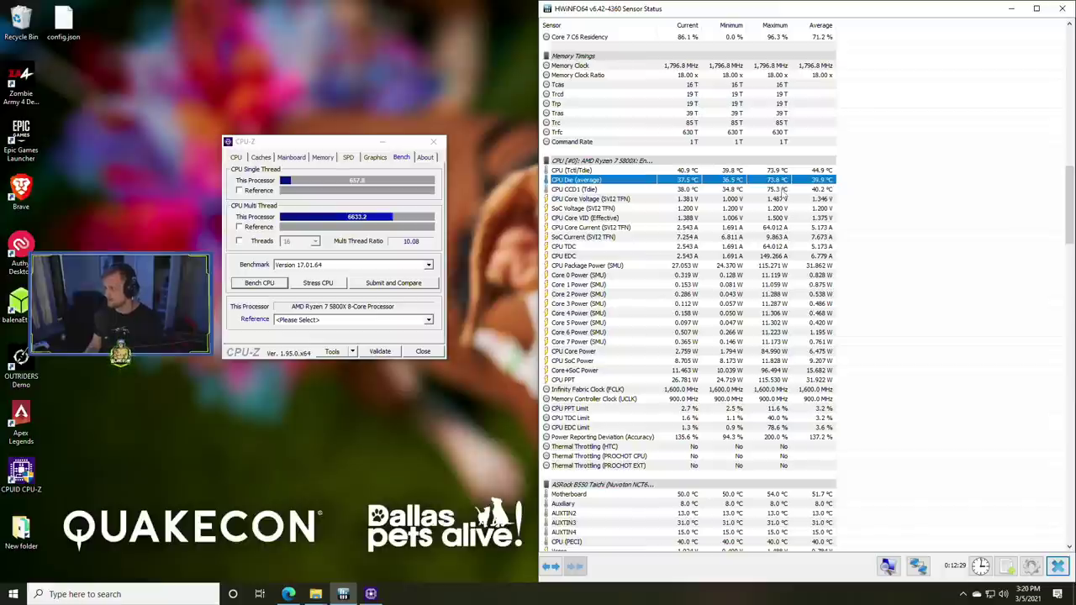
pyautogui.click(779, 190)
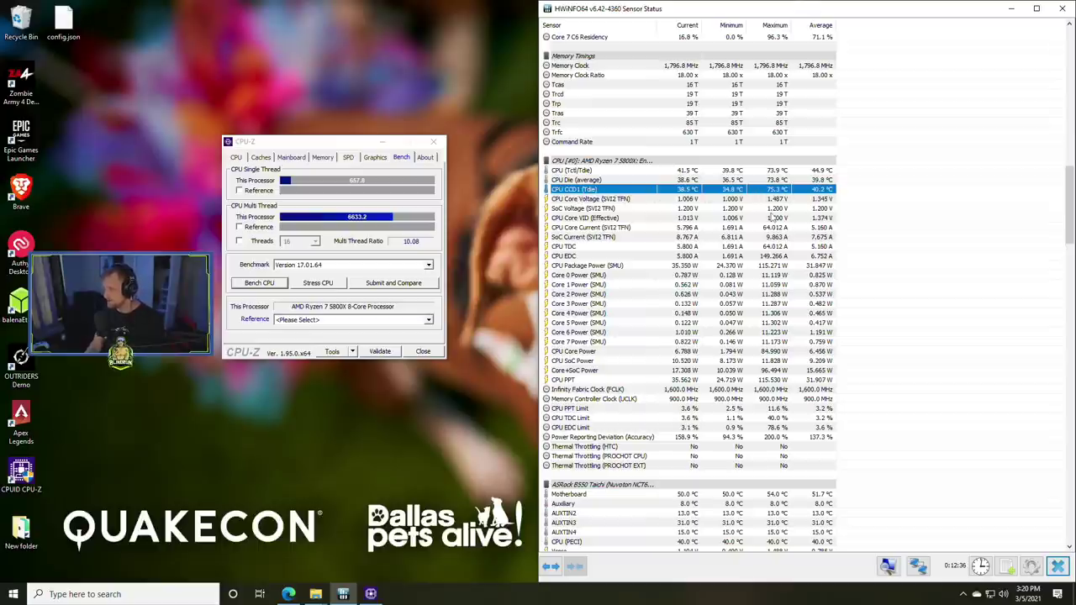
pyautogui.scroll(20, 771, 217)
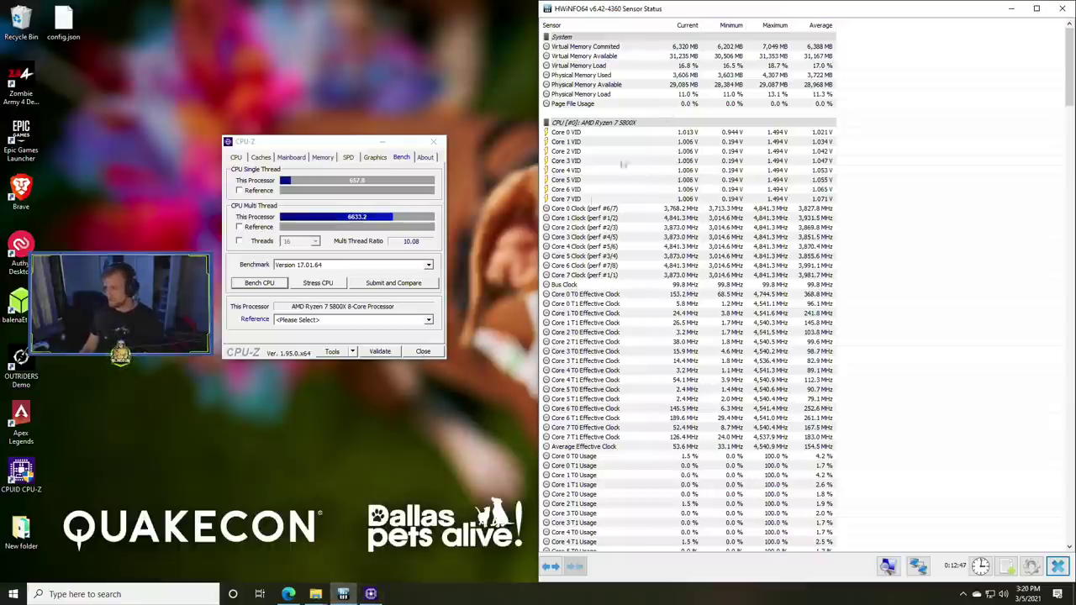
# Close CPU-Z and run the CPU (Multi Core) test in Cinebench R23
pyautogui.click(423, 351)
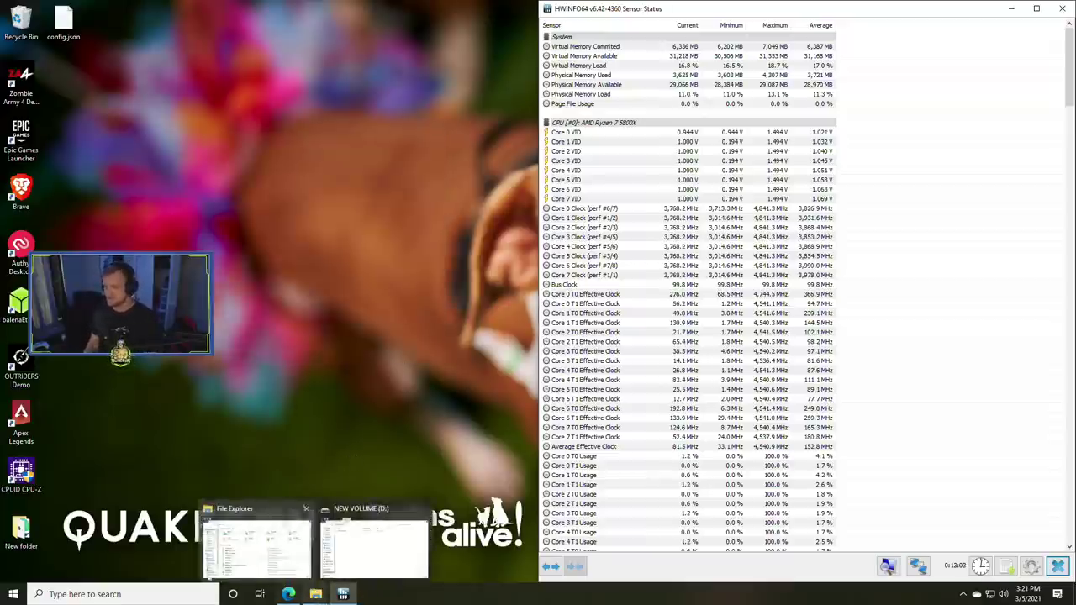
pyautogui.click(126, 593)
pyautogui.write('cineb')
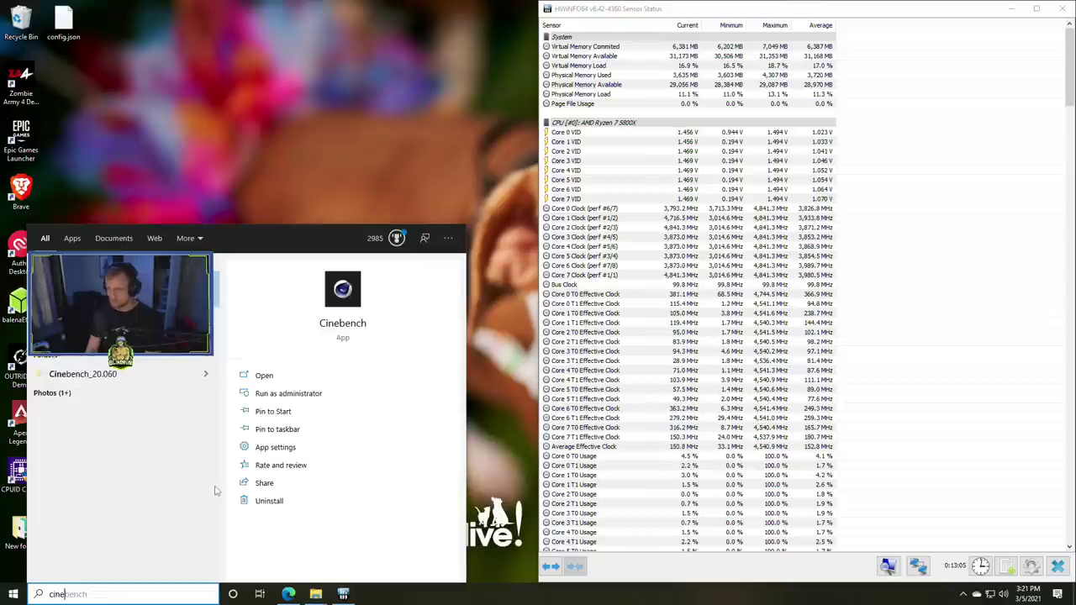
pyautogui.press('Return')
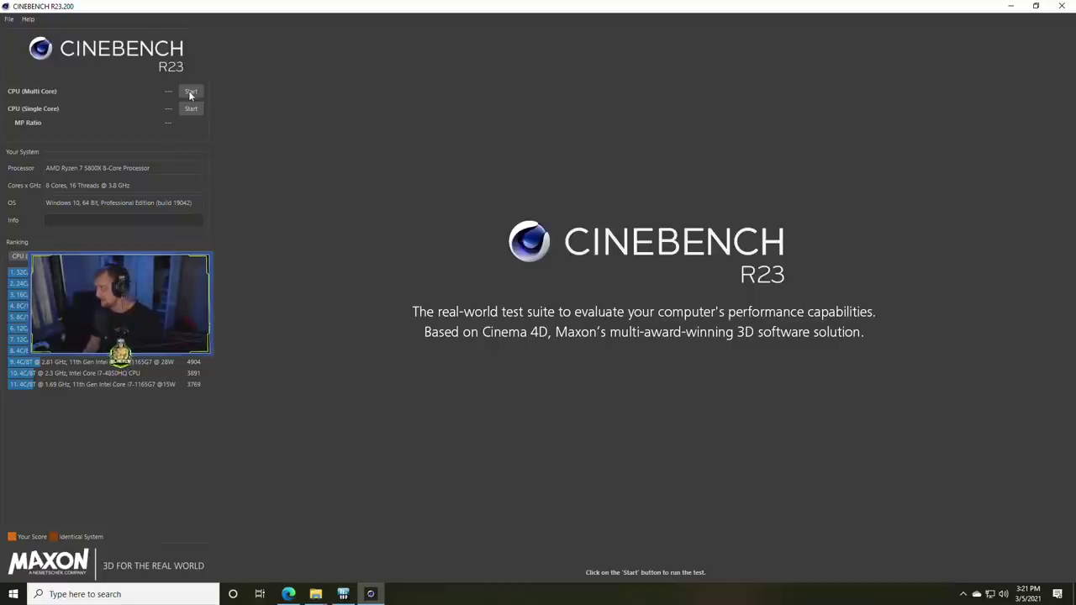
pyautogui.click(190, 94)
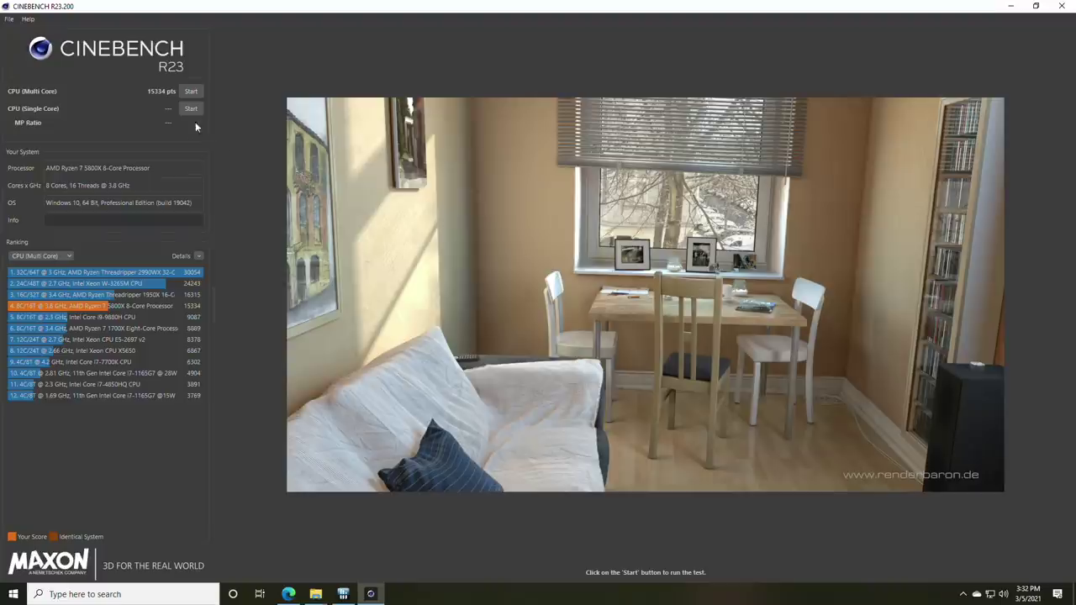
# Run the CPU (Single Core) test with the advanced benchmark's minimum test duration set to Off, and close Cinebench
pyautogui.click(9, 19)
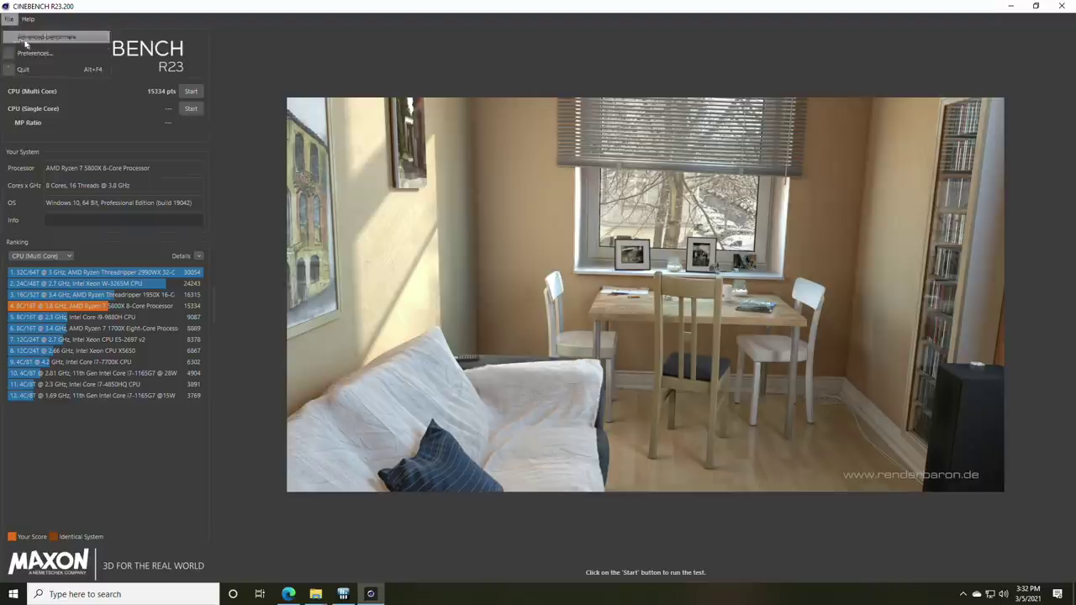
pyautogui.click(100, 35)
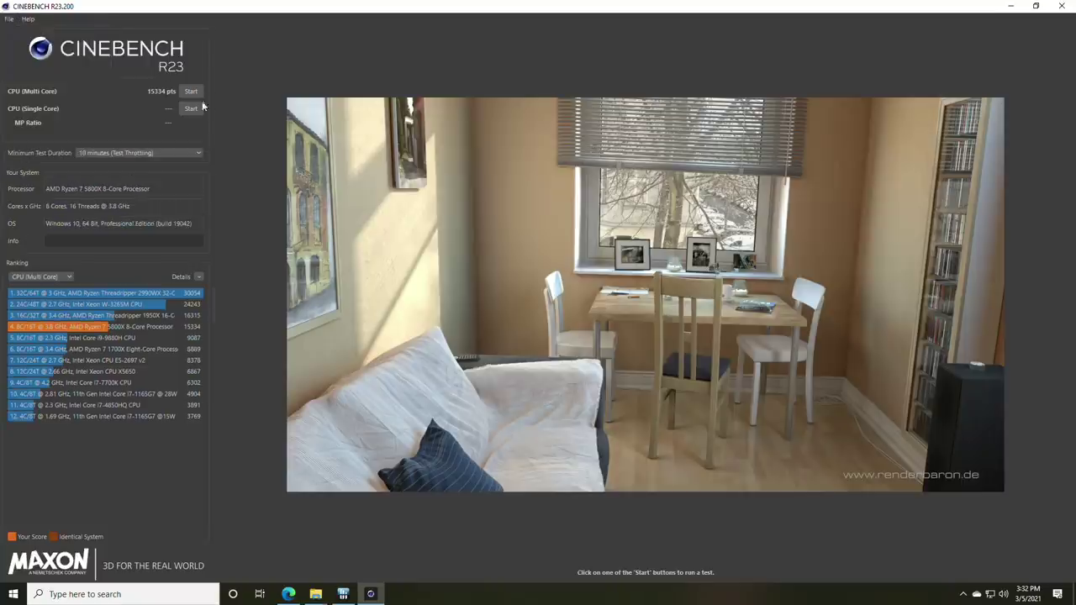
pyautogui.click(145, 153)
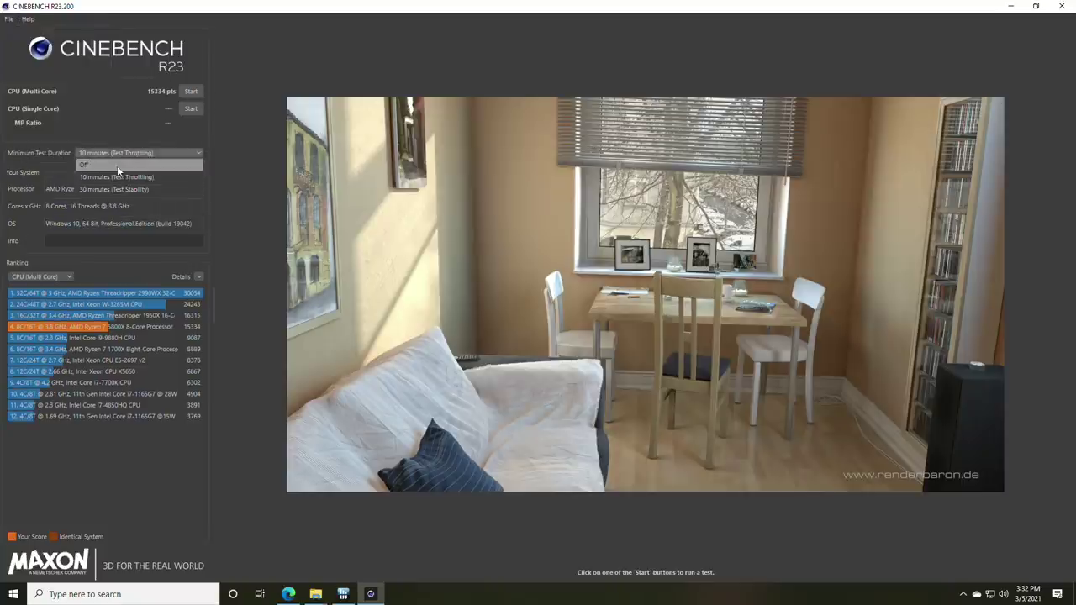
pyautogui.click(116, 165)
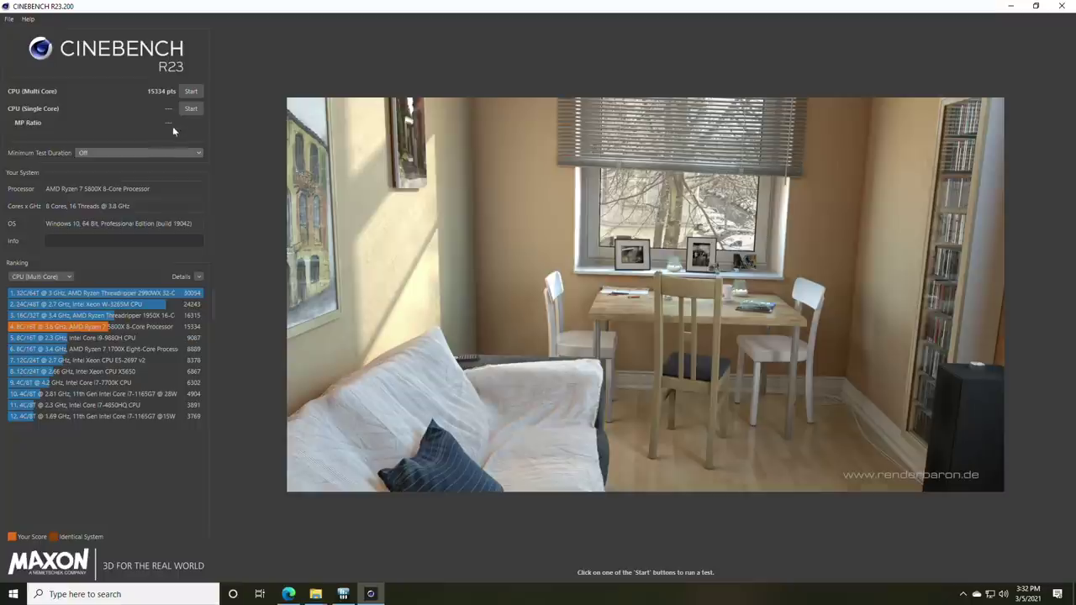
pyautogui.click(192, 109)
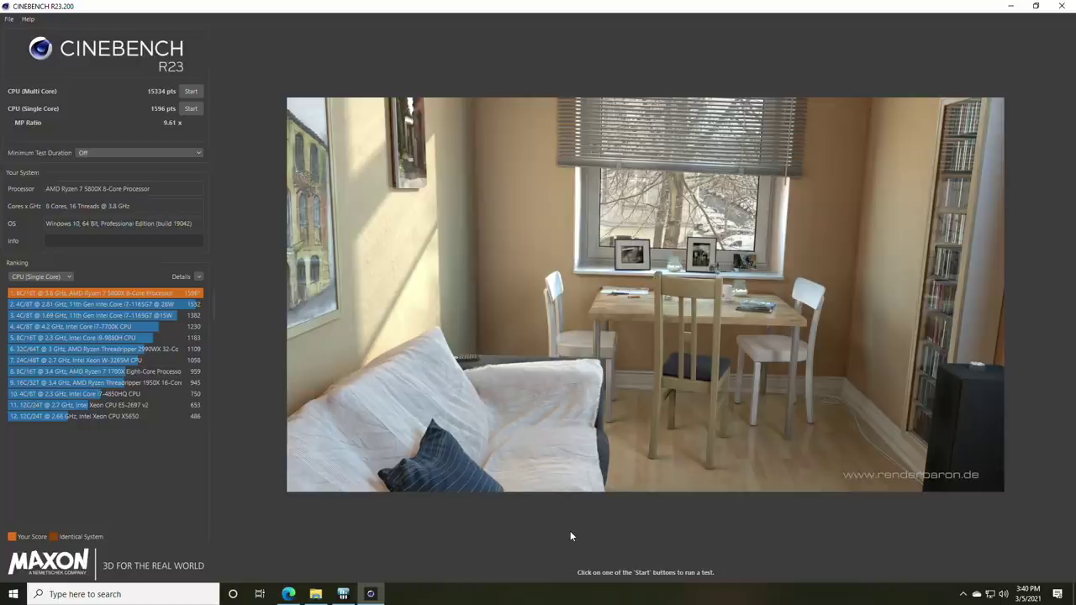
pyautogui.click(1061, 7)
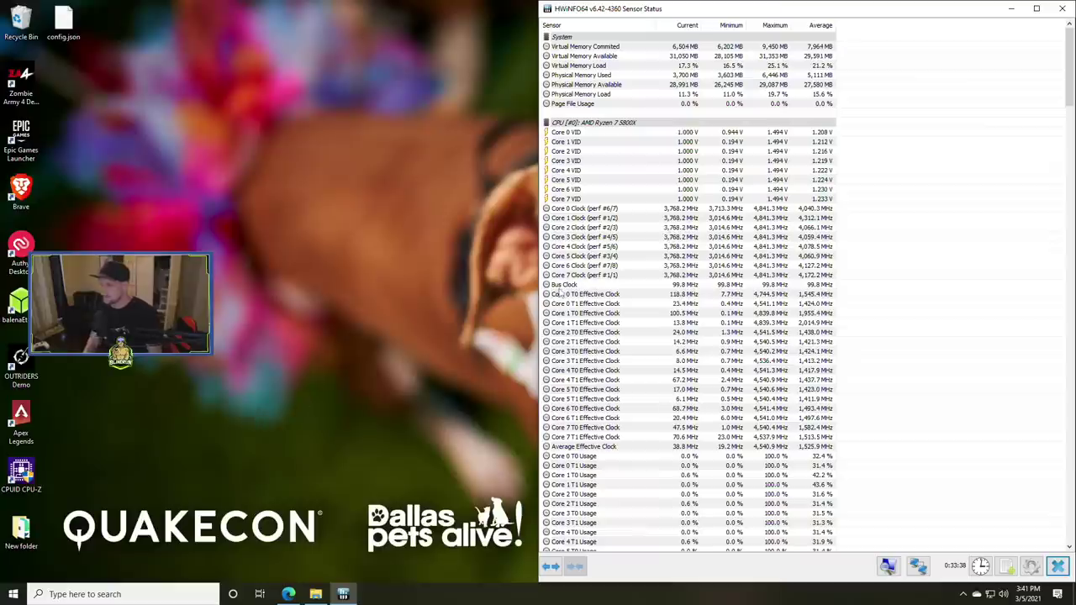
# Run start.cmd from the Miners\xmrig-6.9.0 folder on the GAEMS (E:) drive and minimize the folder window
pyautogui.click(315, 594)
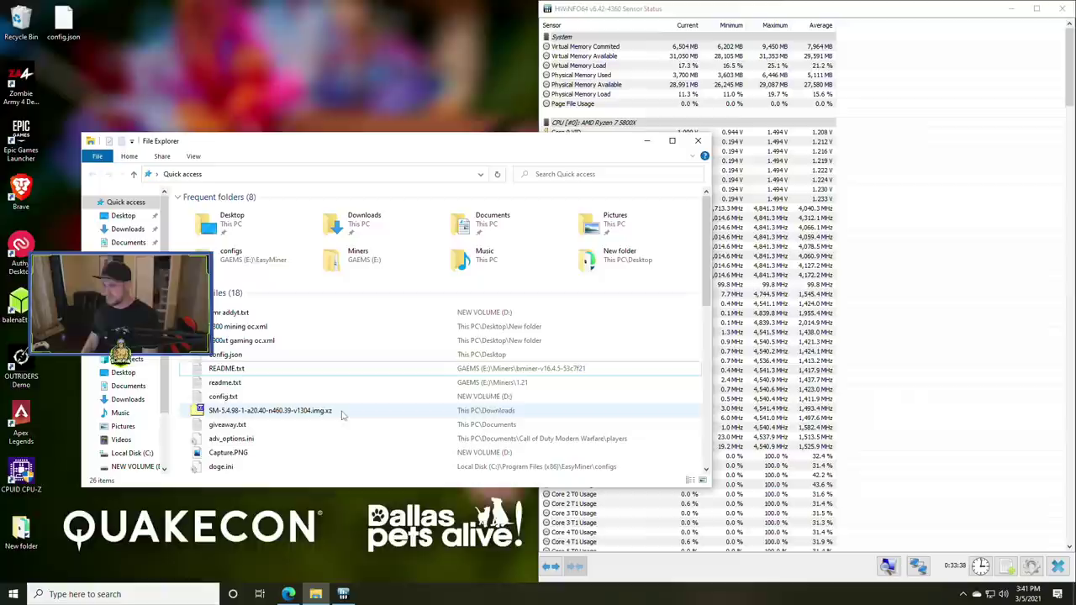
pyautogui.scroll(-2, 137, 428)
pyautogui.click(124, 422)
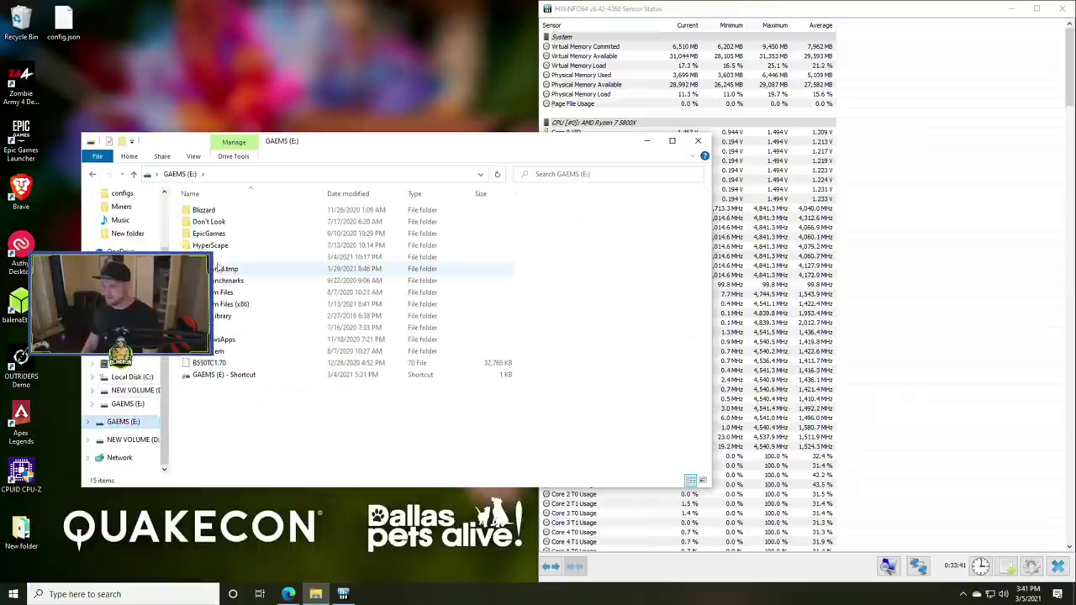
pyautogui.doubleClick(220, 269)
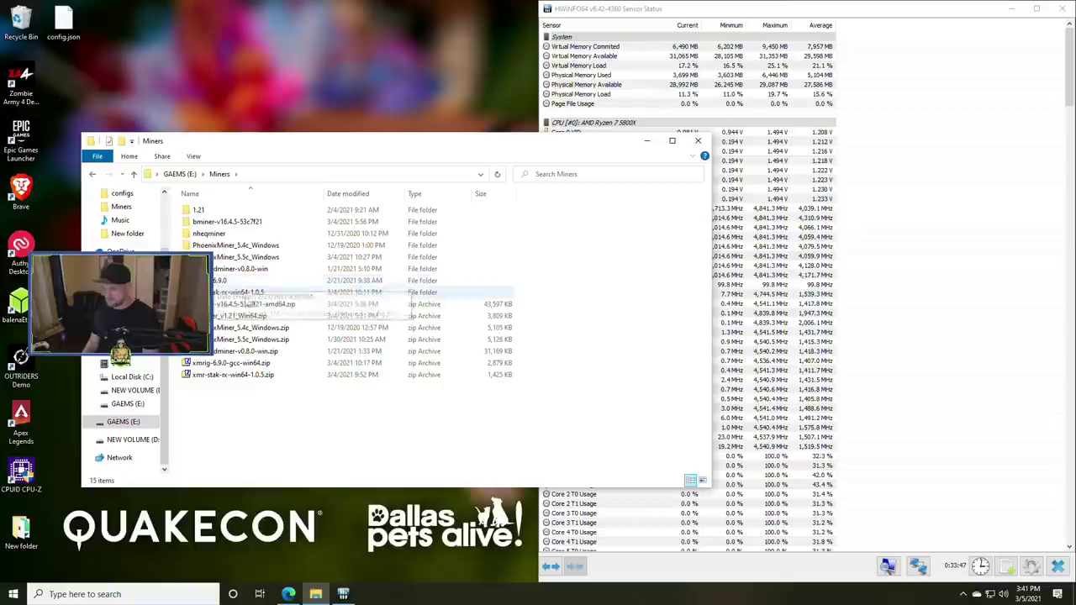
pyautogui.doubleClick(220, 280)
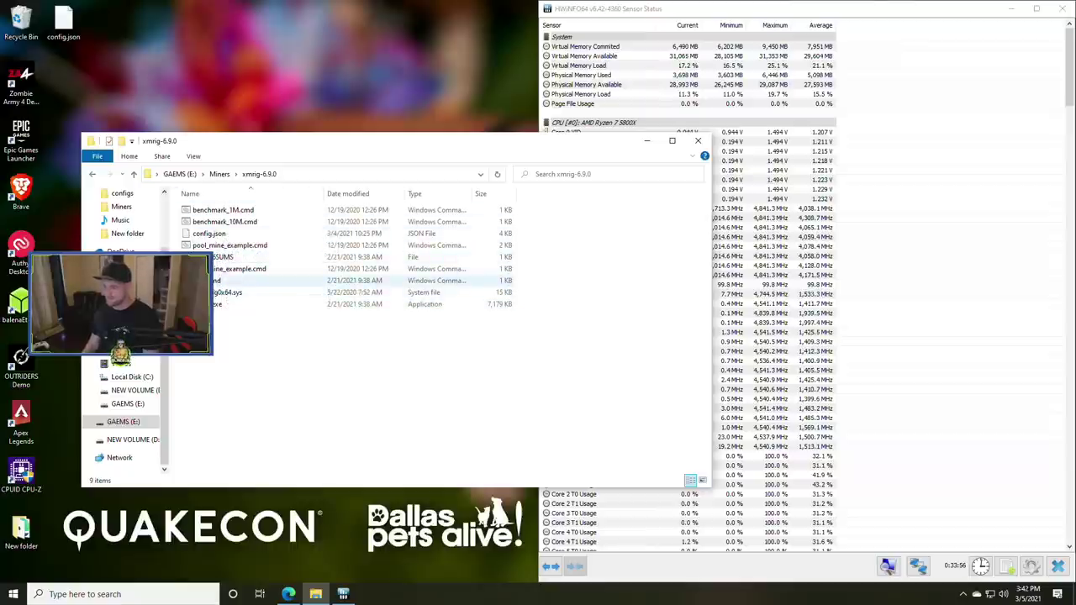
pyautogui.doubleClick(232, 285)
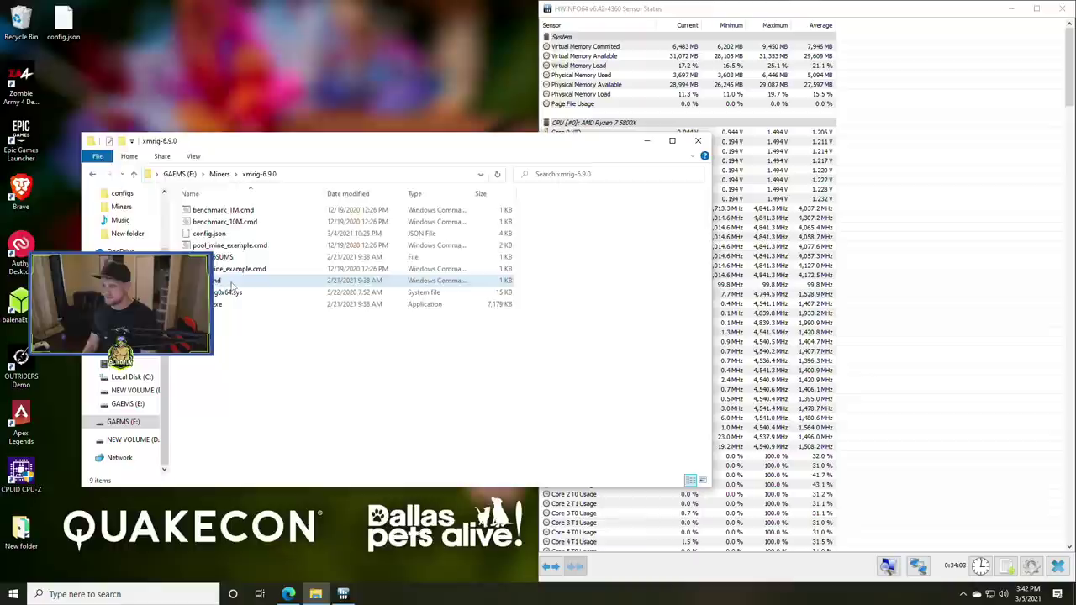
pyautogui.click(647, 140)
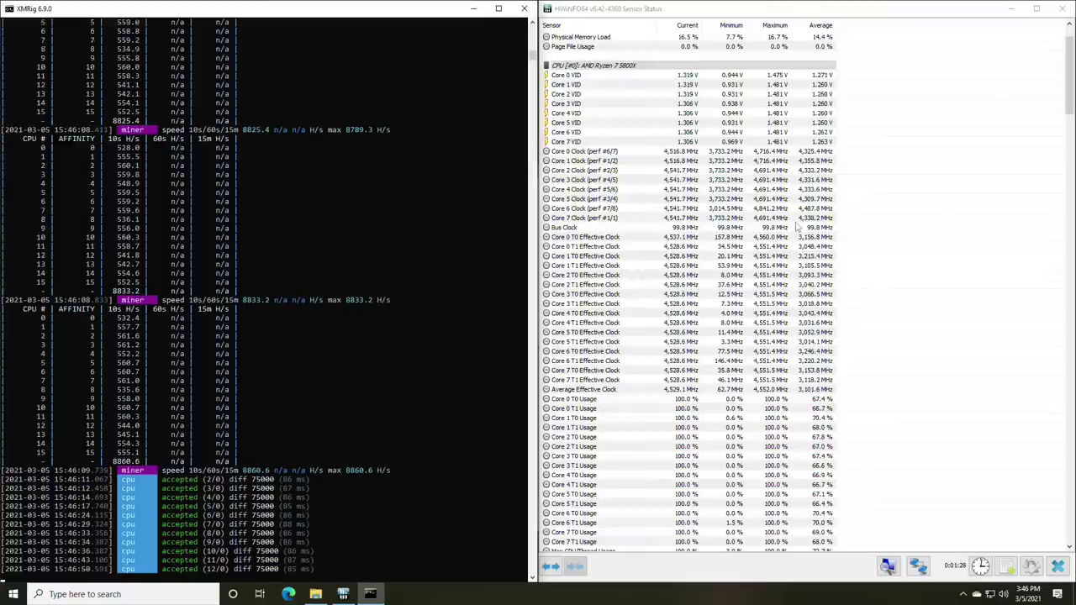
# Stop the XMRig miner, terminate its batch job, and switch to Microsoft Edge
pyautogui.hotkey('ctrl', 'c')
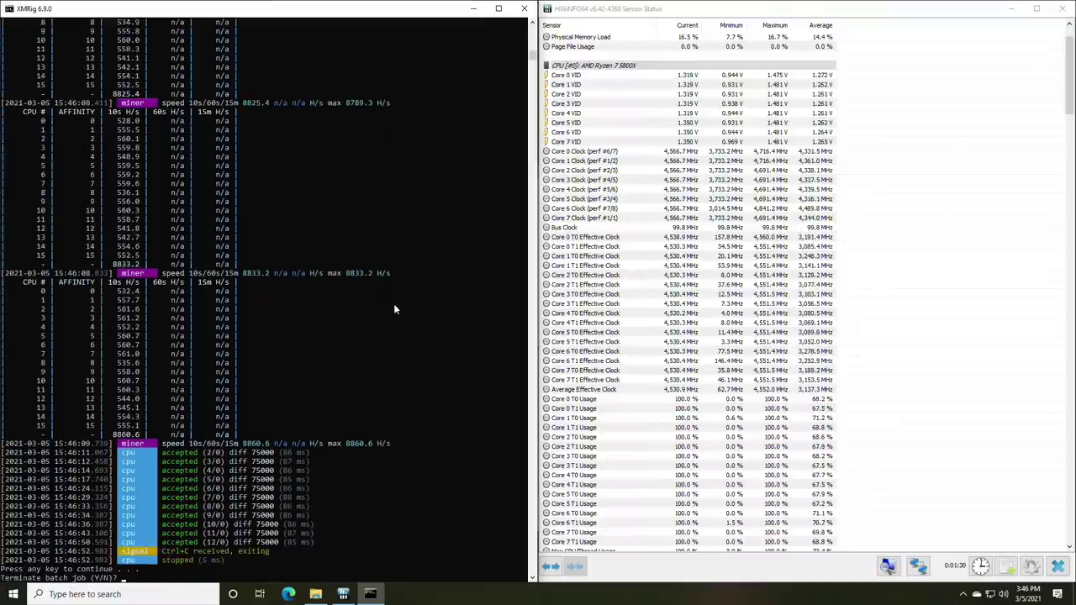
pyautogui.write('y')
pyautogui.press('Return')
pyautogui.click(288, 594)
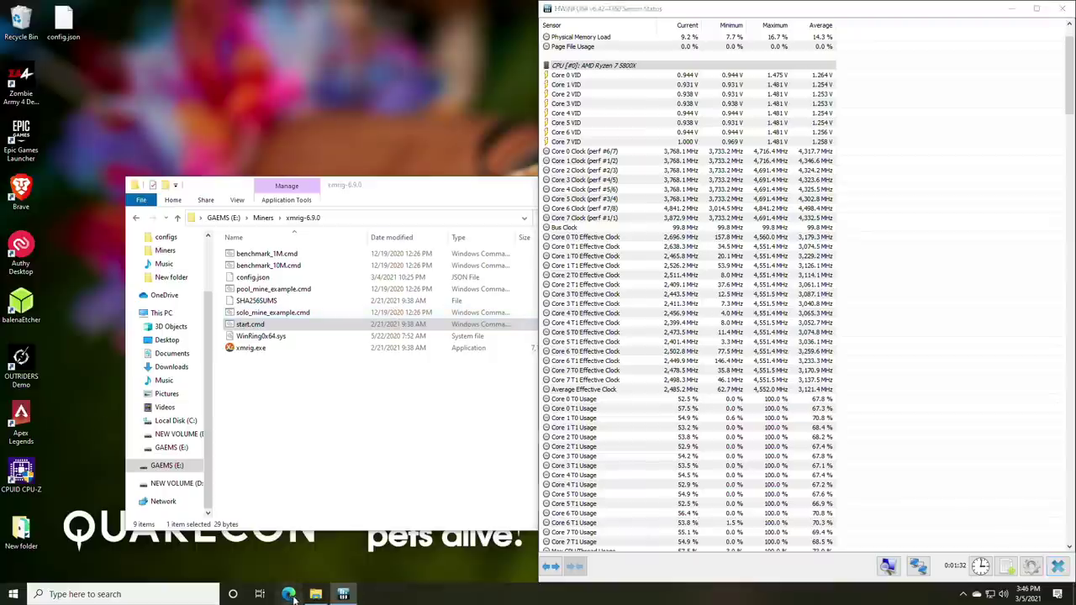